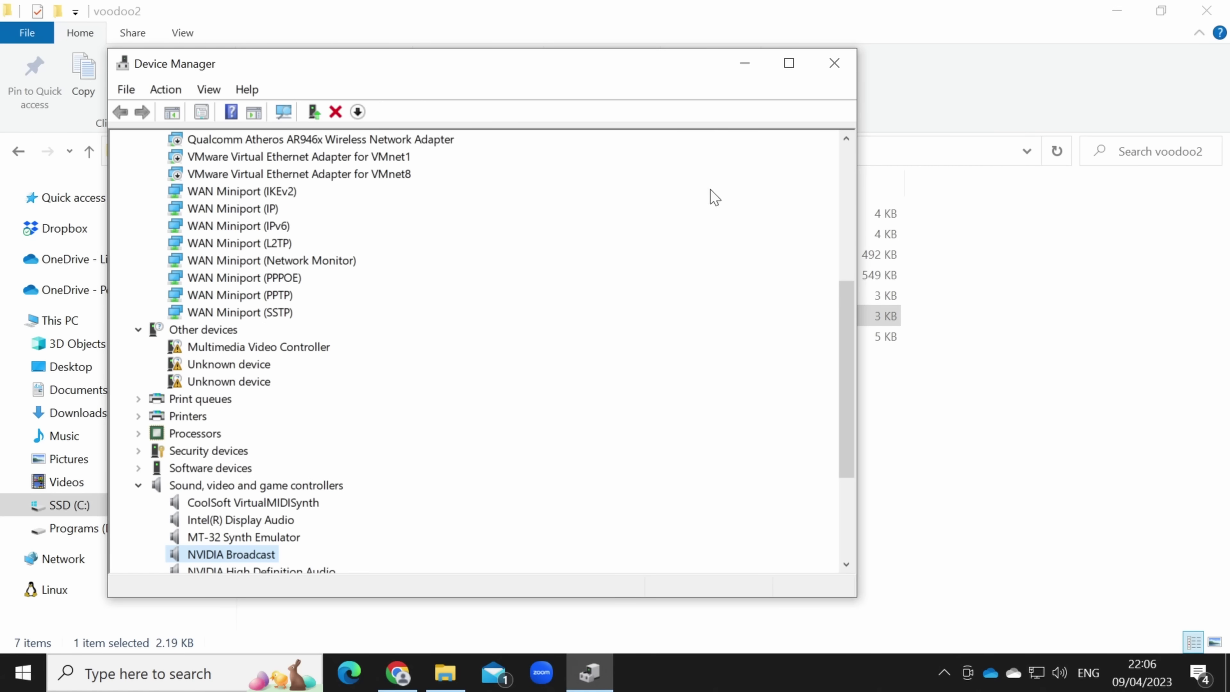
Try updating the Multimedia Video Controller's driver from the downloaded Voodoo2 driver folder
{"action": "left_click", "coordinate": [775, 73]}
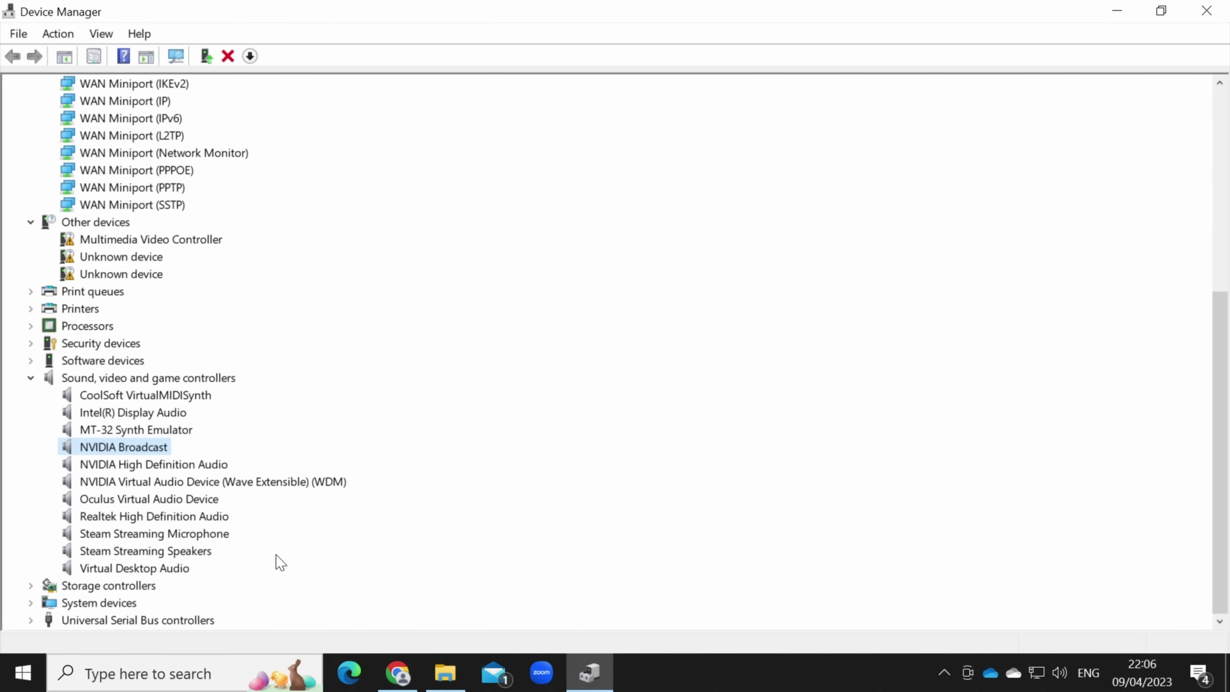
{"action": "scroll", "coordinate": [200, 318], "scroll_direction": "up", "scroll_amount": 1}
{"action": "left_click", "coordinate": [192, 291]}
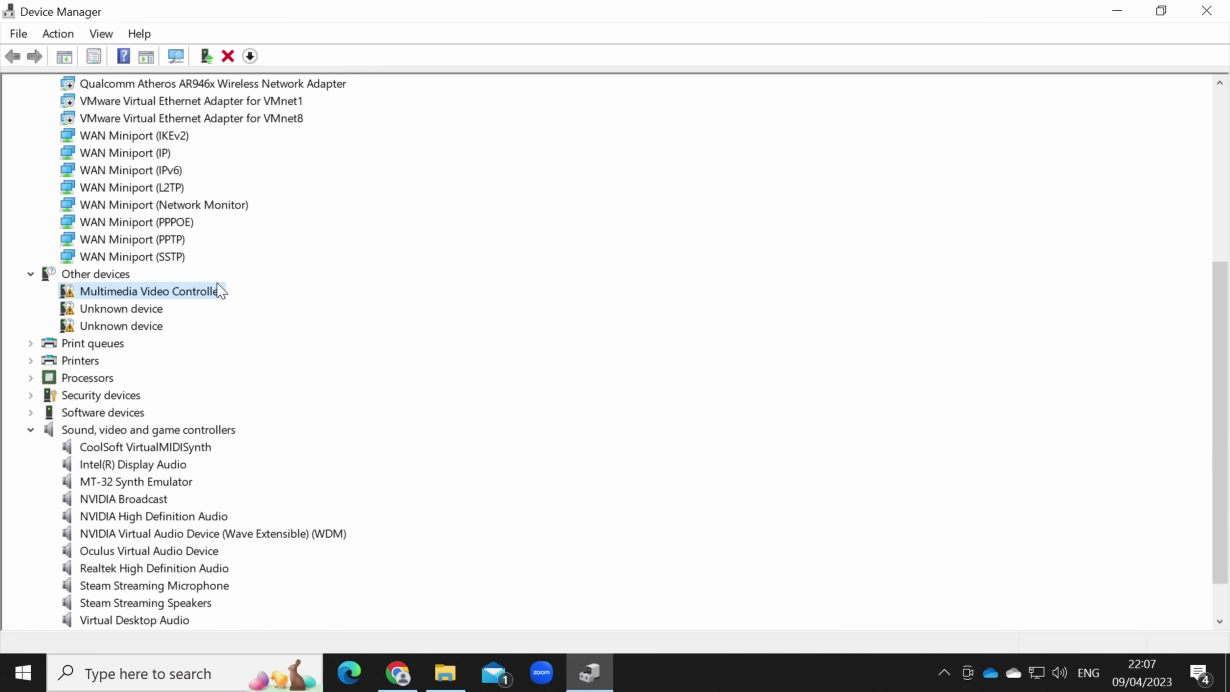
{"action": "right_click", "coordinate": [211, 296]}
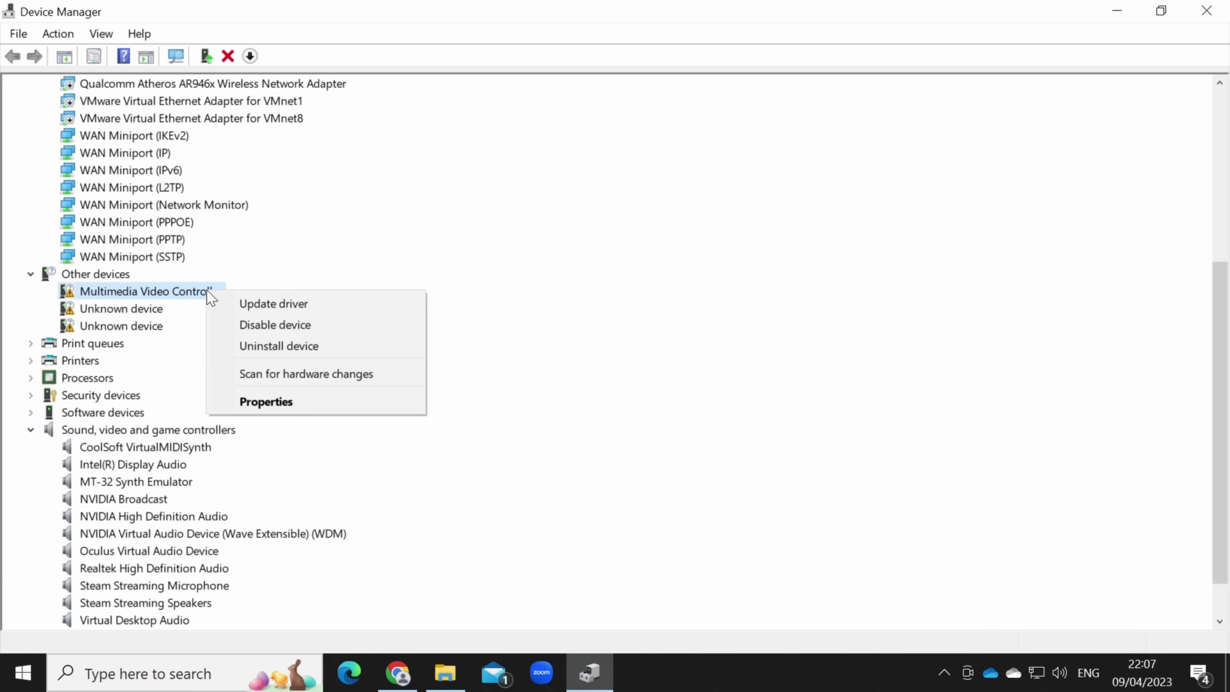
{"action": "left_click", "coordinate": [252, 304]}
{"action": "left_click", "coordinate": [461, 380]}
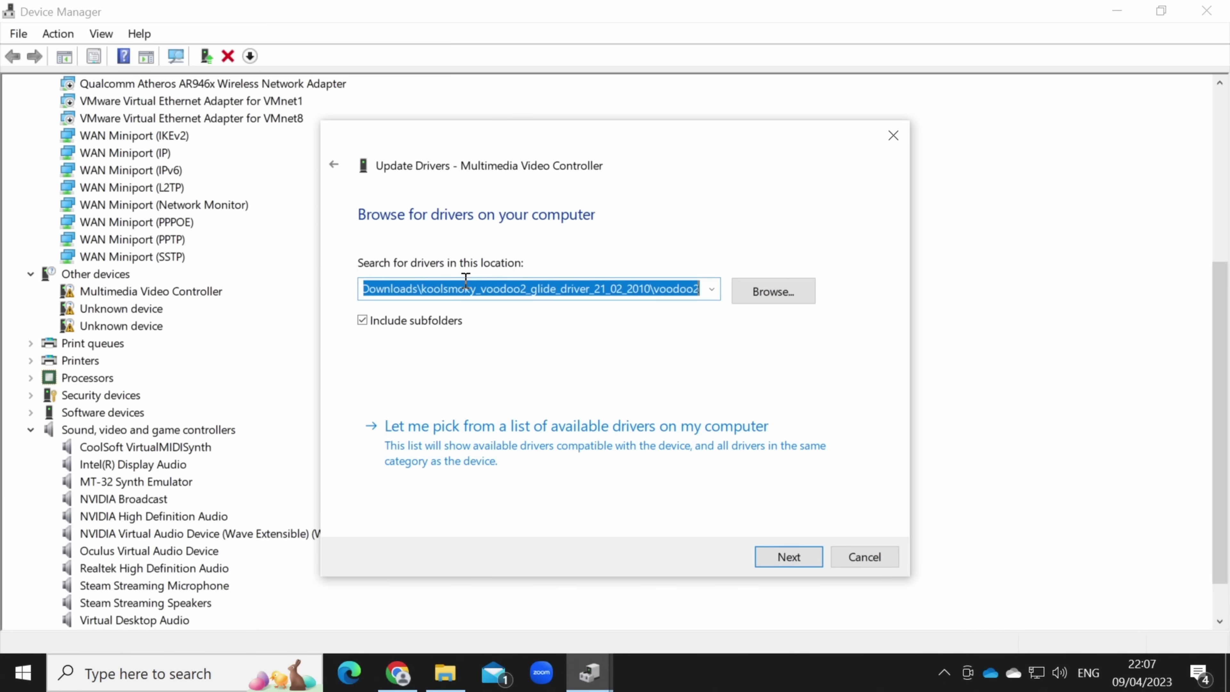
{"action": "left_click", "coordinate": [816, 560]}
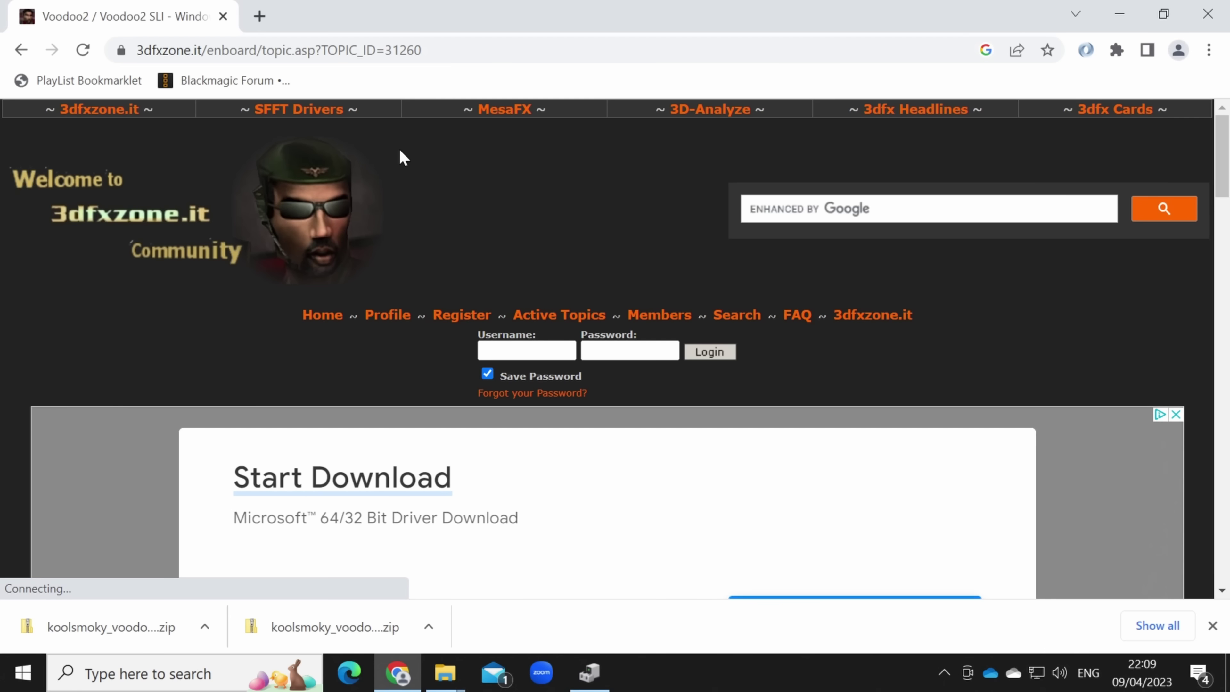
Scroll to the Voodoo2 topic's first post and highlight the part about x64 Windows editions
{"action": "scroll", "coordinate": [405, 166], "scroll_direction": "down", "scroll_amount": 2}
{"action": "scroll", "coordinate": [405, 159], "scroll_direction": "down", "scroll_amount": 5}
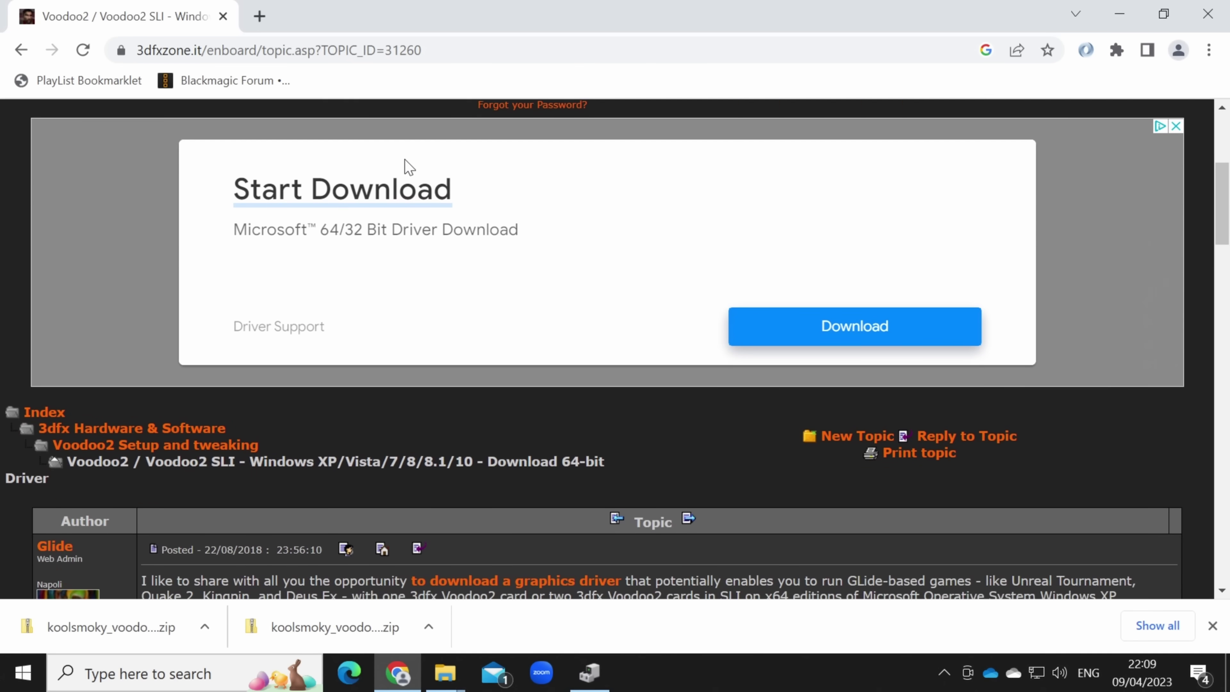
{"action": "scroll", "coordinate": [409, 167], "scroll_direction": "down", "scroll_amount": 5}
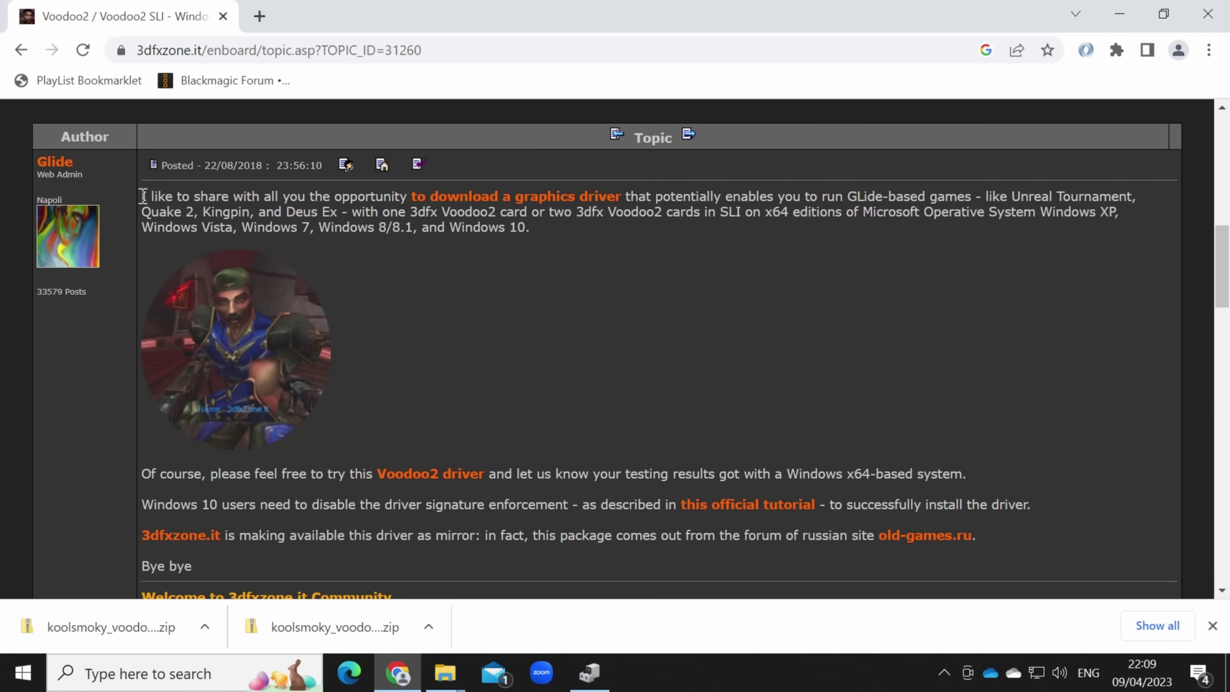
{"action": "left_click_drag", "start_coordinate": [143, 196], "coordinate": [862, 229]}
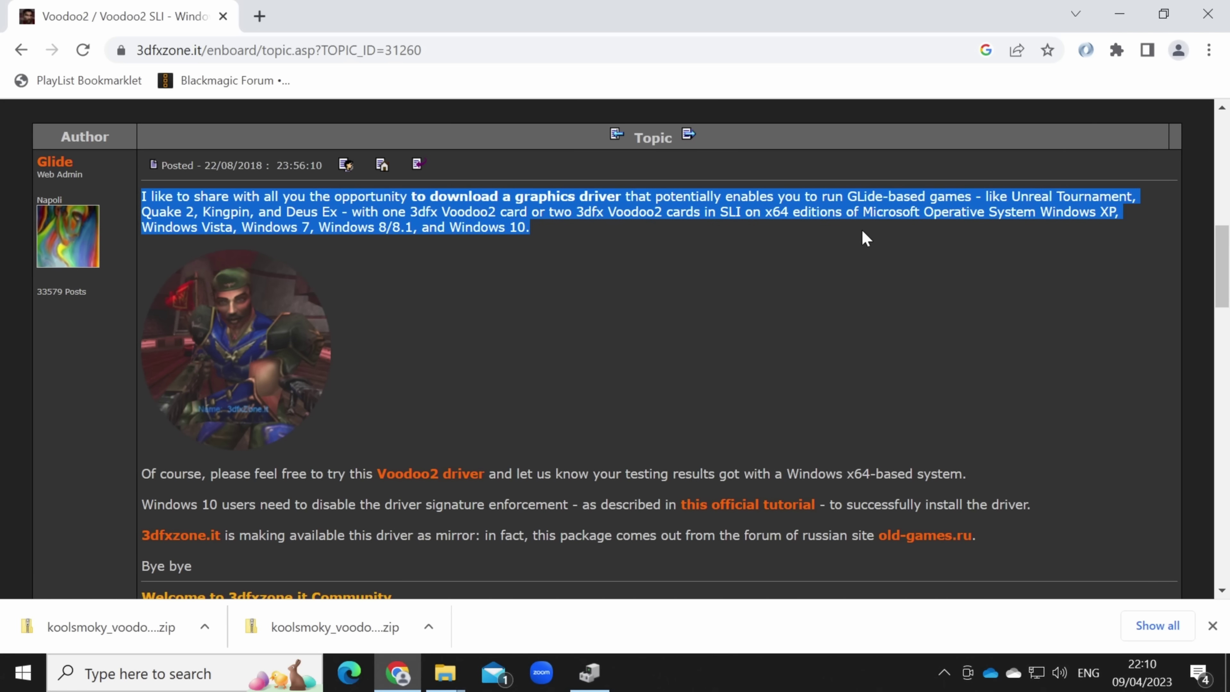
{"action": "left_click", "coordinate": [862, 230]}
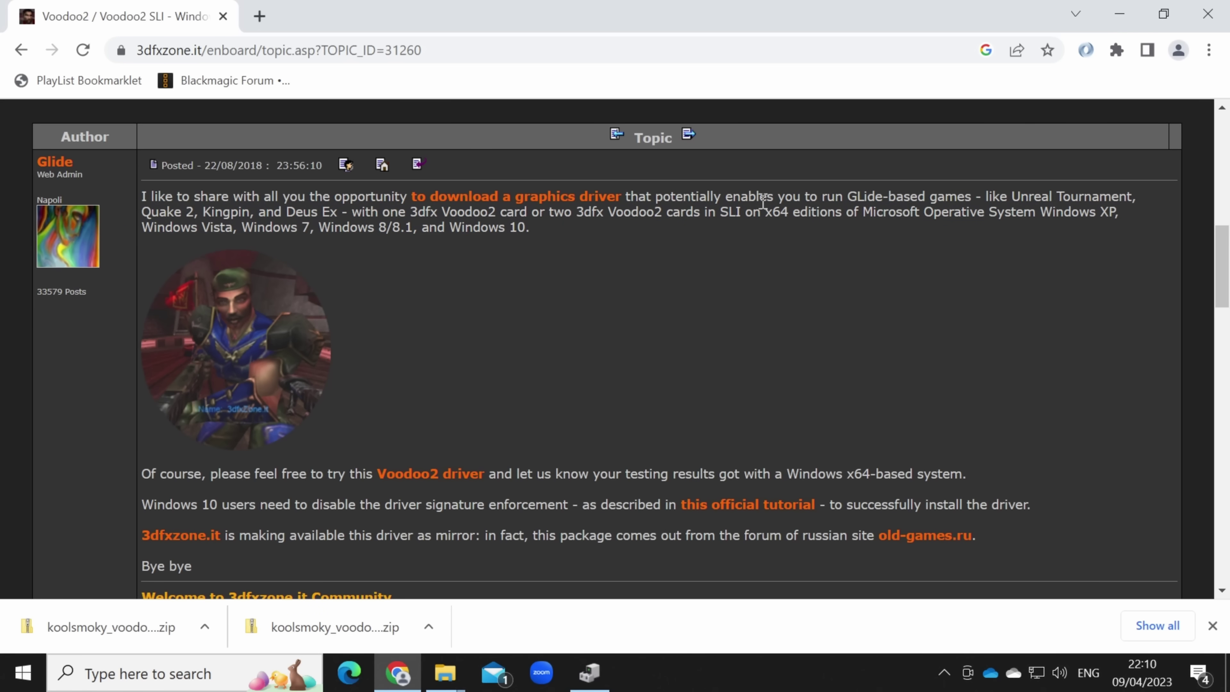
{"action": "left_click_drag", "start_coordinate": [742, 216], "coordinate": [972, 244]}
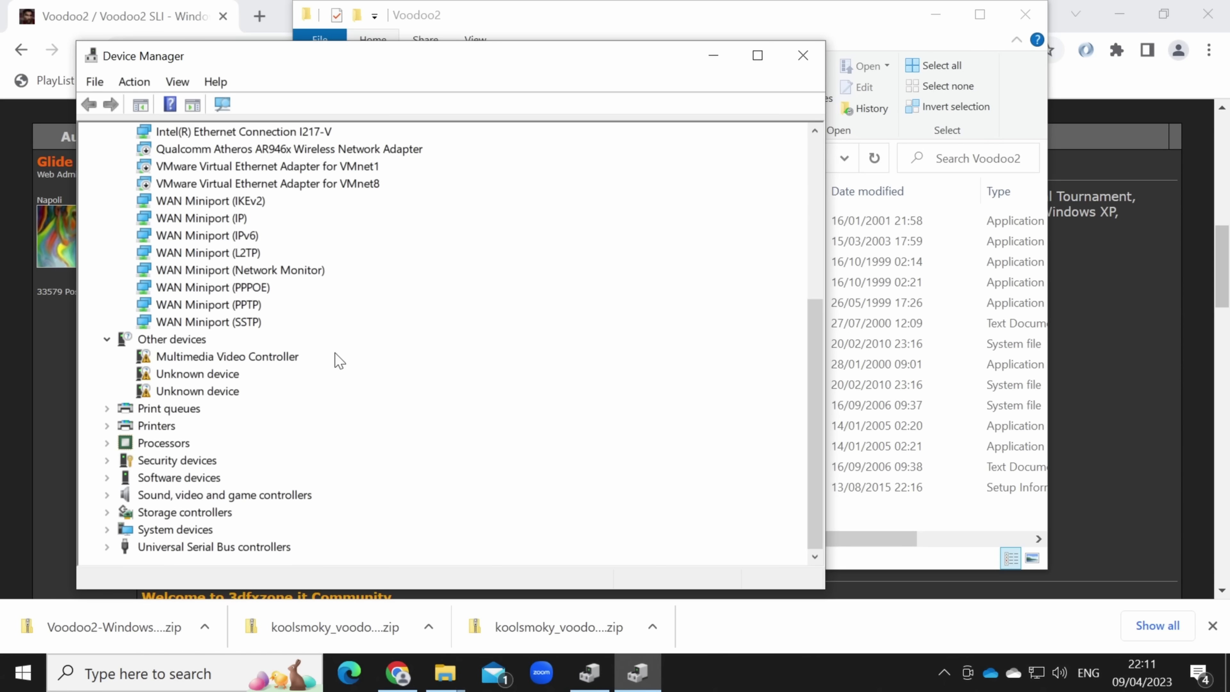
Point the Multimedia Video Controller's driver update at the Voodoo2-Windows-x64 folder
{"action": "double_click", "coordinate": [281, 358]}
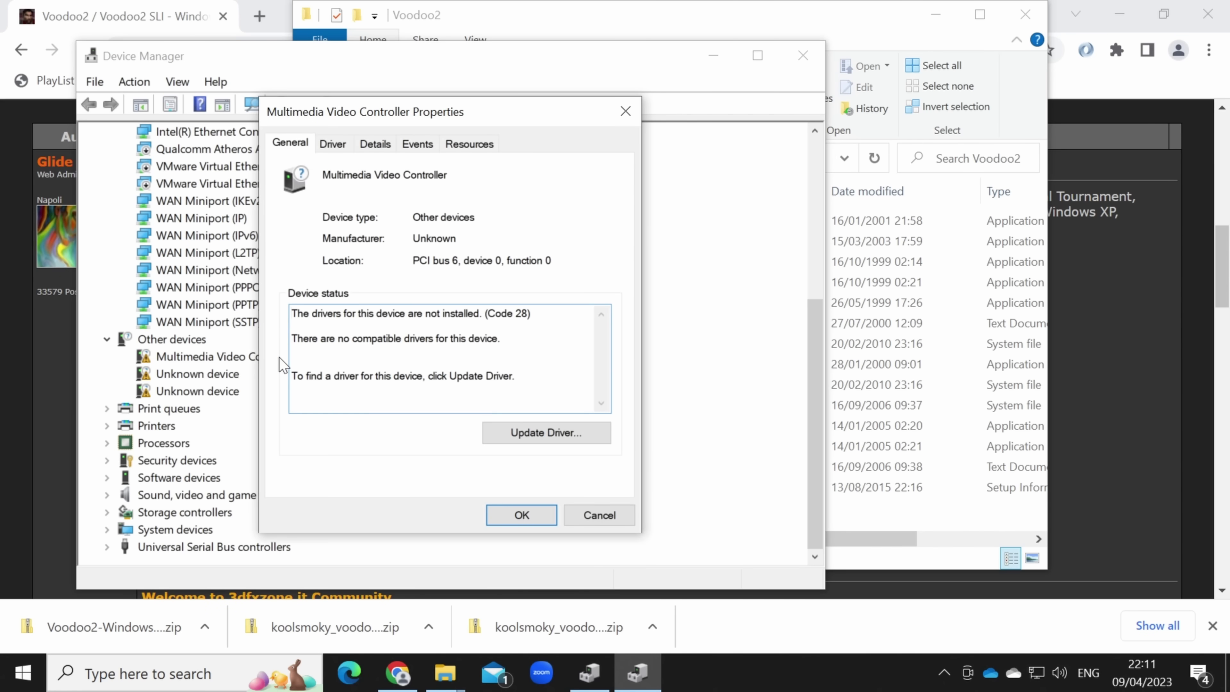
{"action": "left_click", "coordinate": [557, 433]}
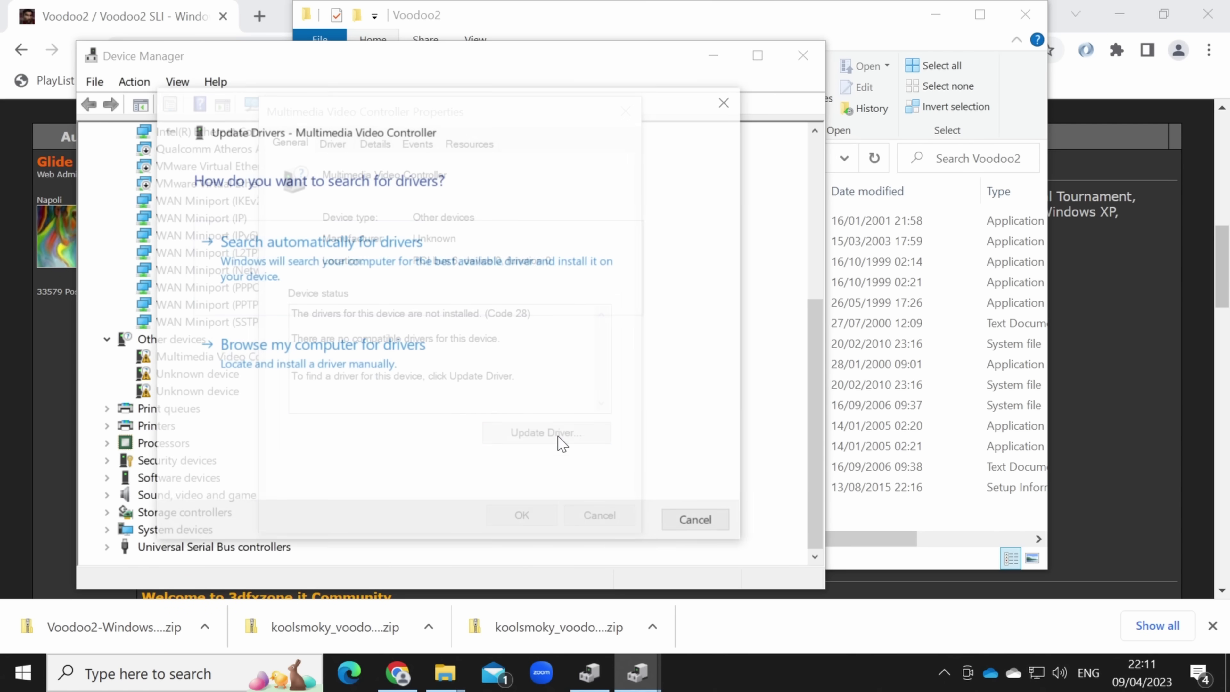
{"action": "left_click", "coordinate": [406, 356]}
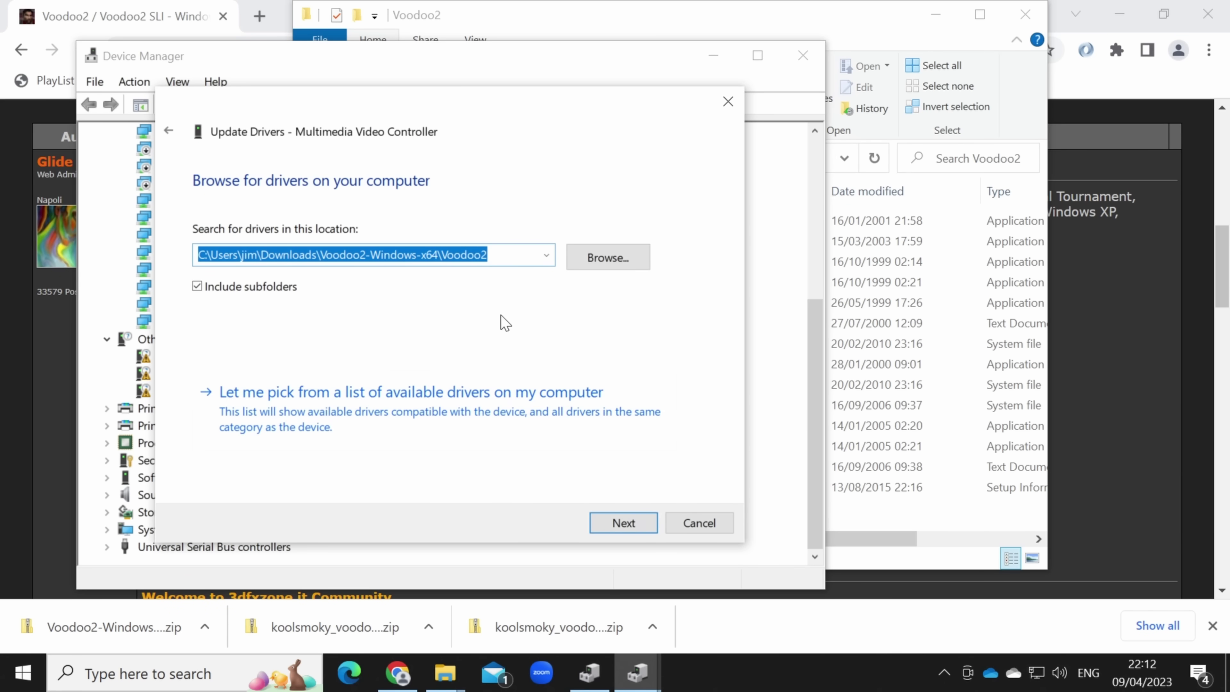
{"action": "left_click", "coordinate": [624, 522]}
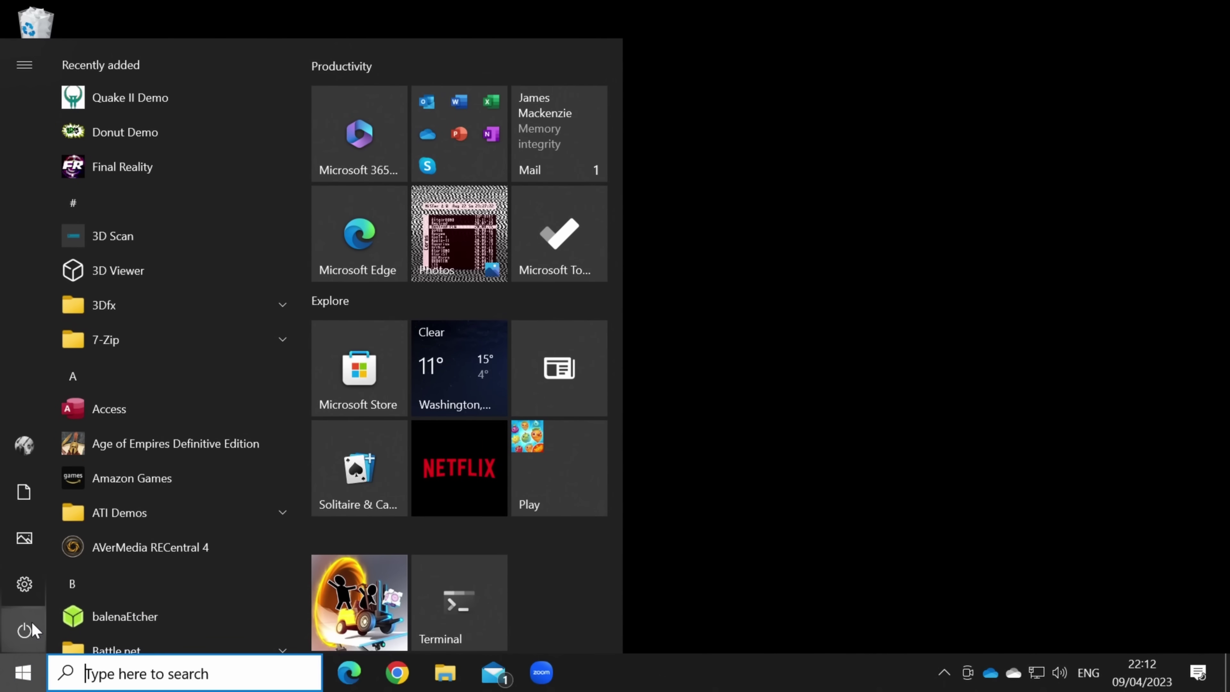
Restart with driver signature enforcement disabled and install the unsigned Voodoo 2 driver anyway
{"action": "mouse_move", "coordinate": [28, 632]}
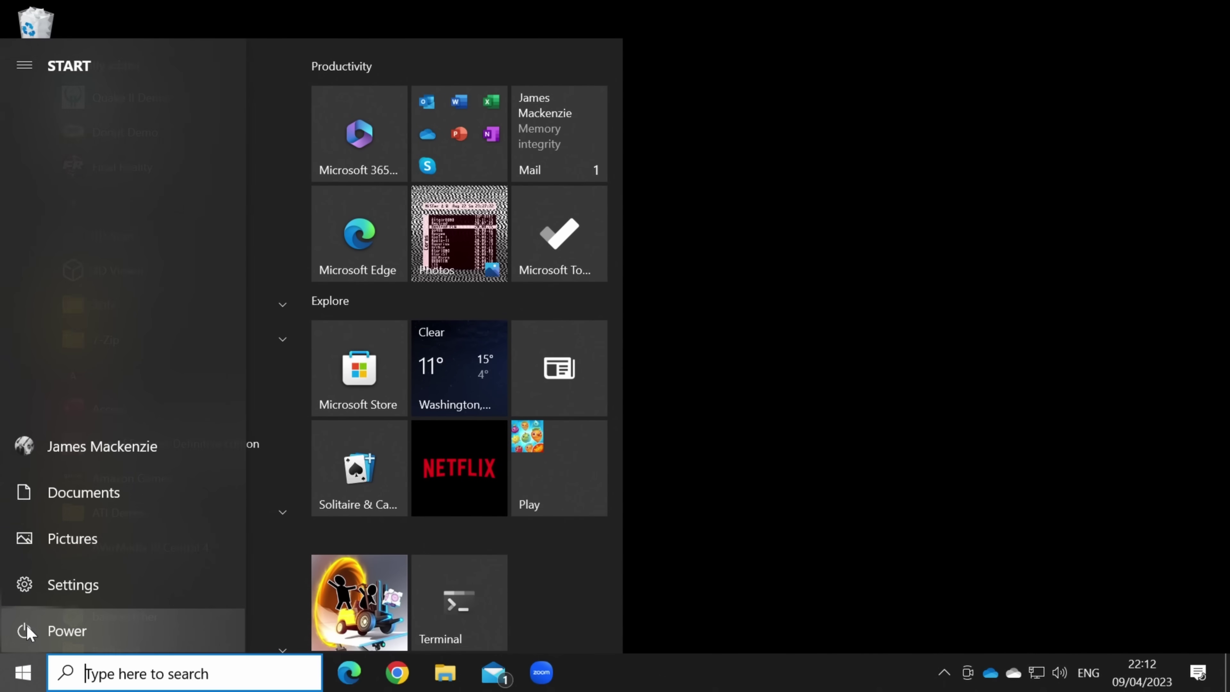
{"action": "left_click", "coordinate": [70, 627]}
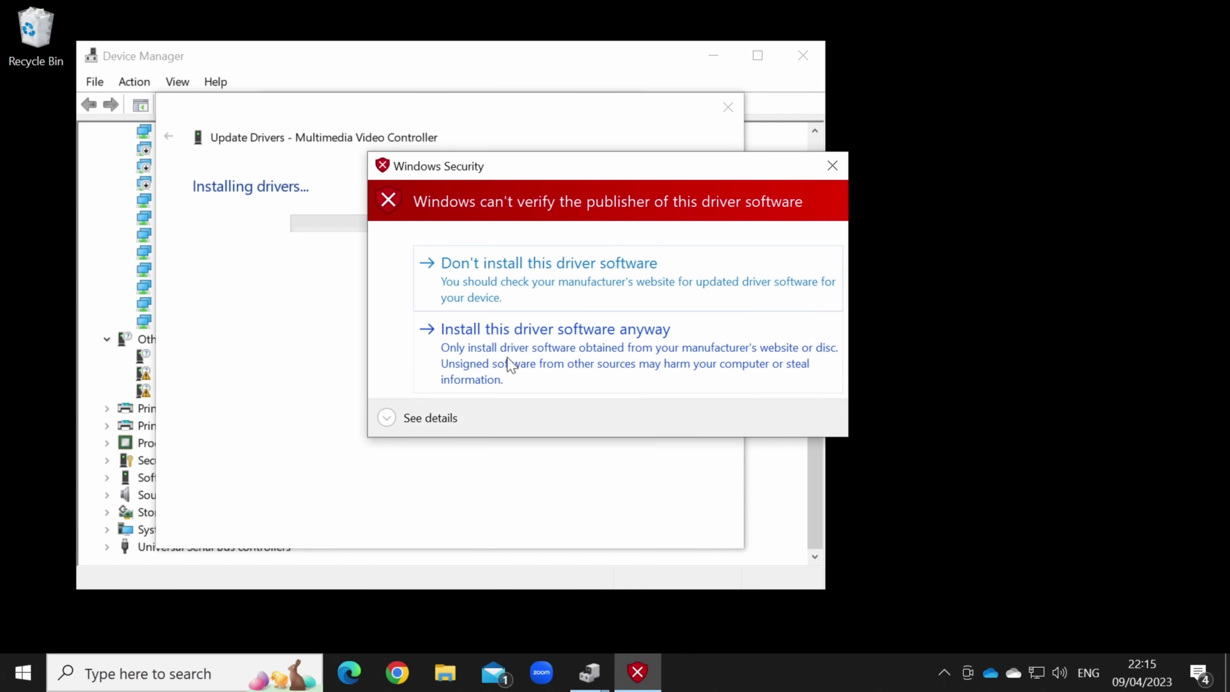
{"action": "left_click", "coordinate": [758, 347]}
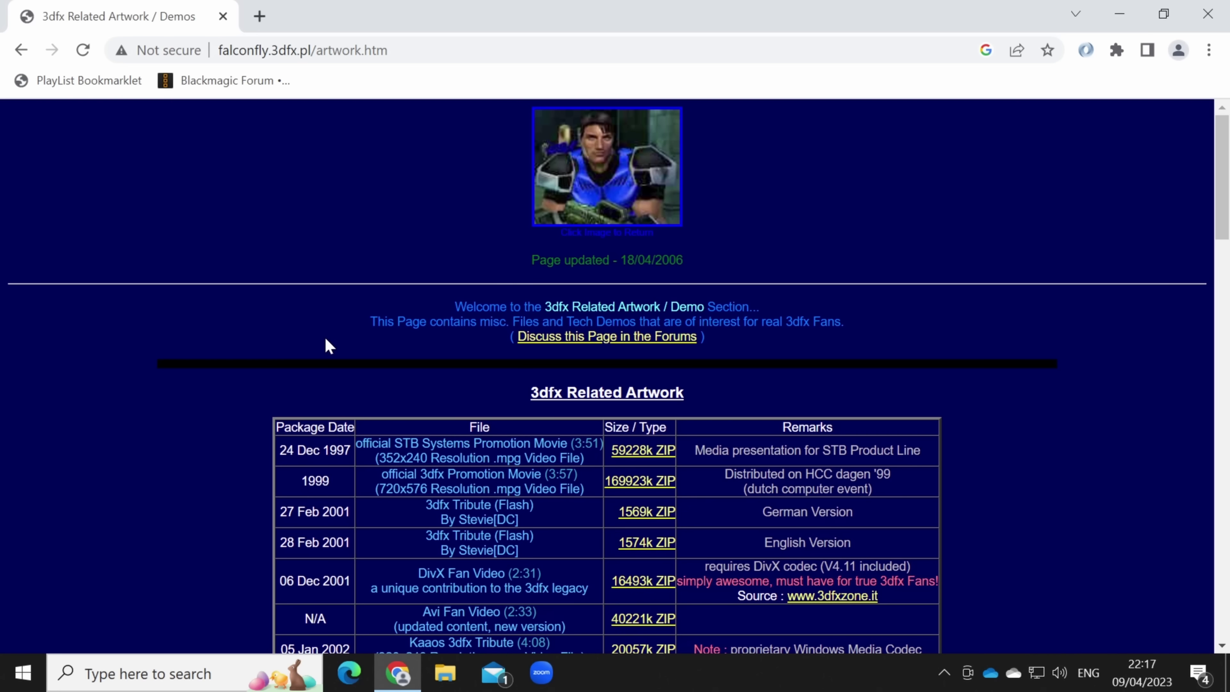
Scroll to the 3dfx Tech Demos table and download the 1653k Donut ZIP
{"action": "scroll", "coordinate": [323, 336], "scroll_direction": "down", "scroll_amount": 8}
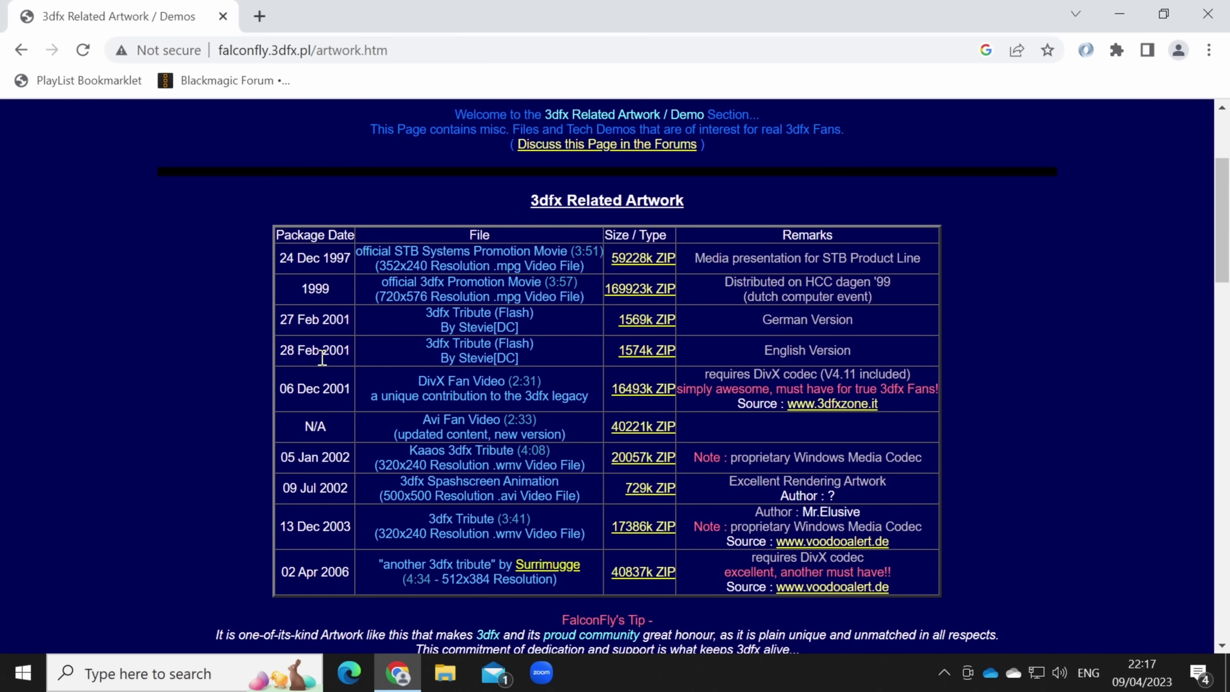
{"action": "scroll", "coordinate": [324, 365], "scroll_direction": "down", "scroll_amount": 15}
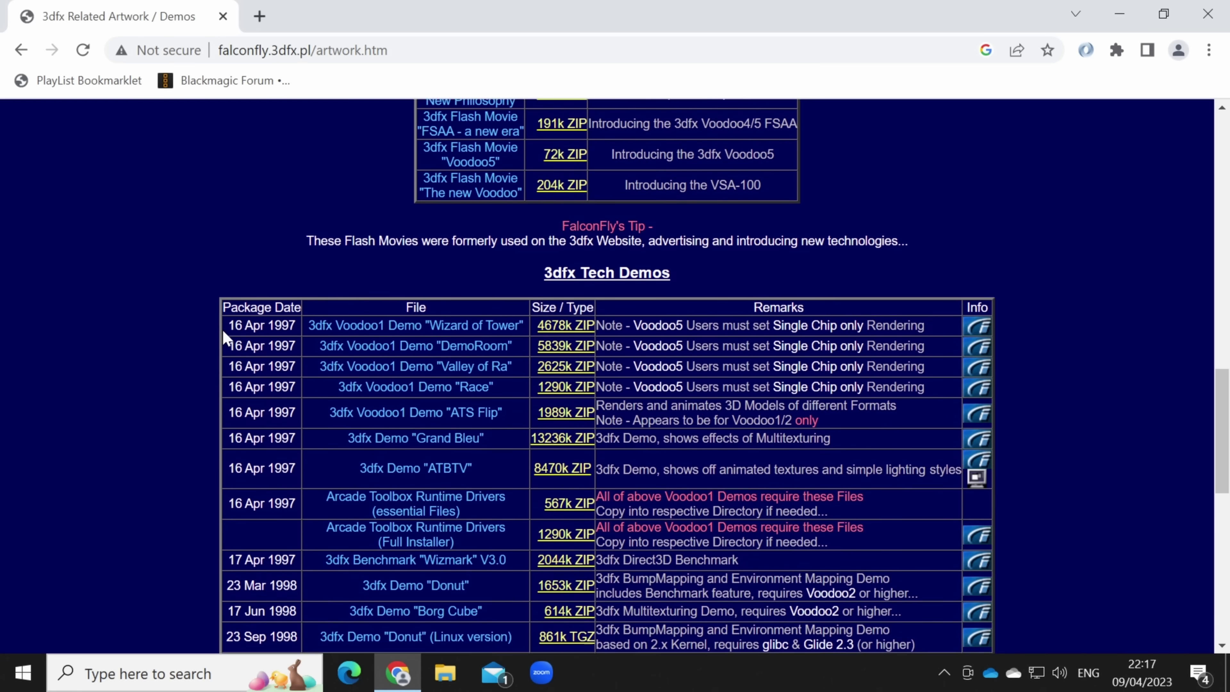
{"action": "scroll", "coordinate": [157, 315], "scroll_direction": "down", "scroll_amount": 1}
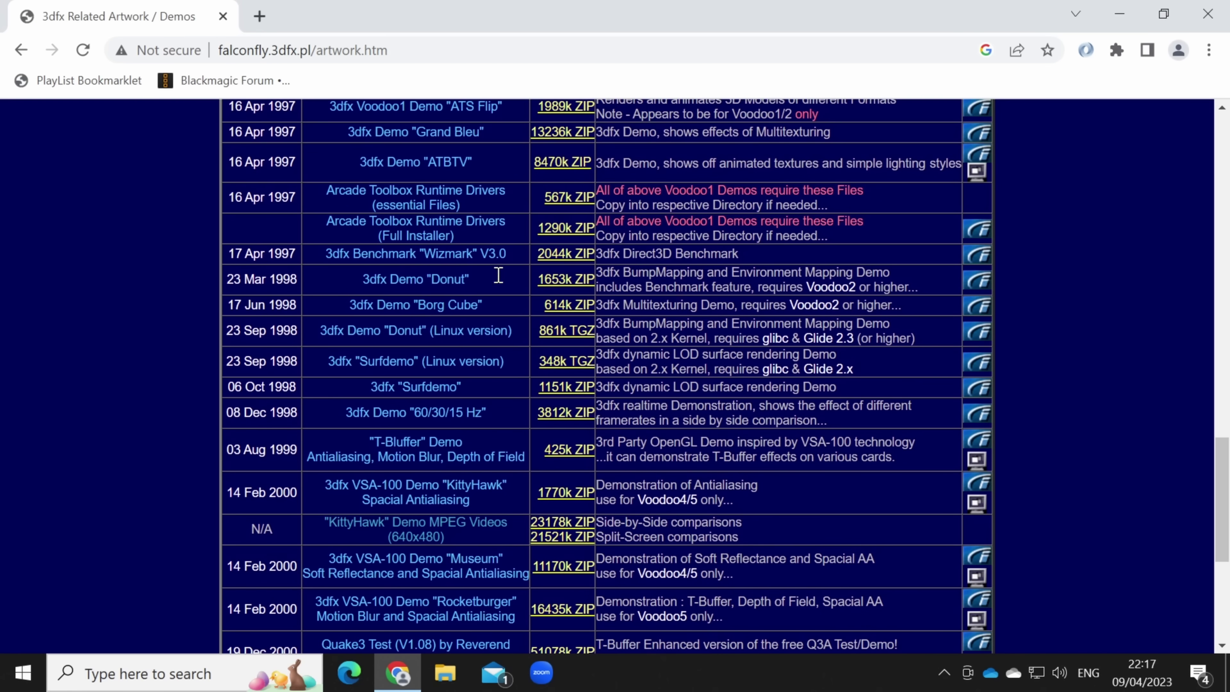
{"action": "left_click", "coordinate": [564, 280]}
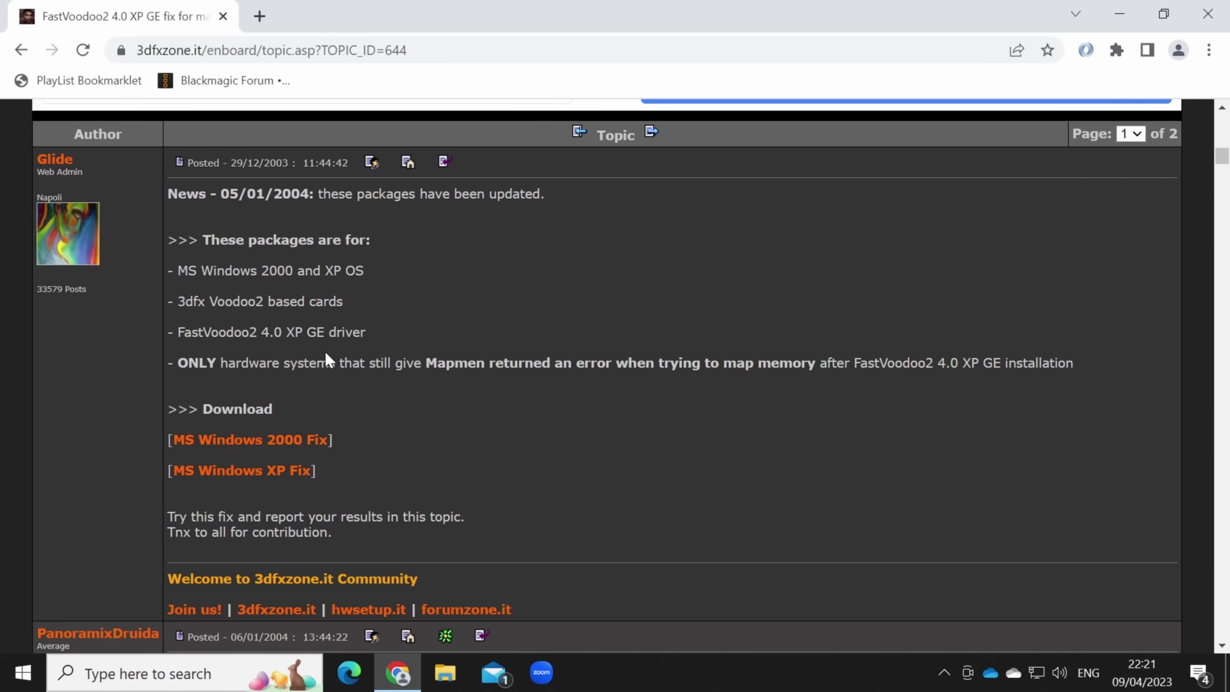
Highlight the Mapmen memory error line, then bring up the MS Windows XP Fix link's context menu
{"action": "left_click_drag", "start_coordinate": [179, 363], "coordinate": [1067, 359]}
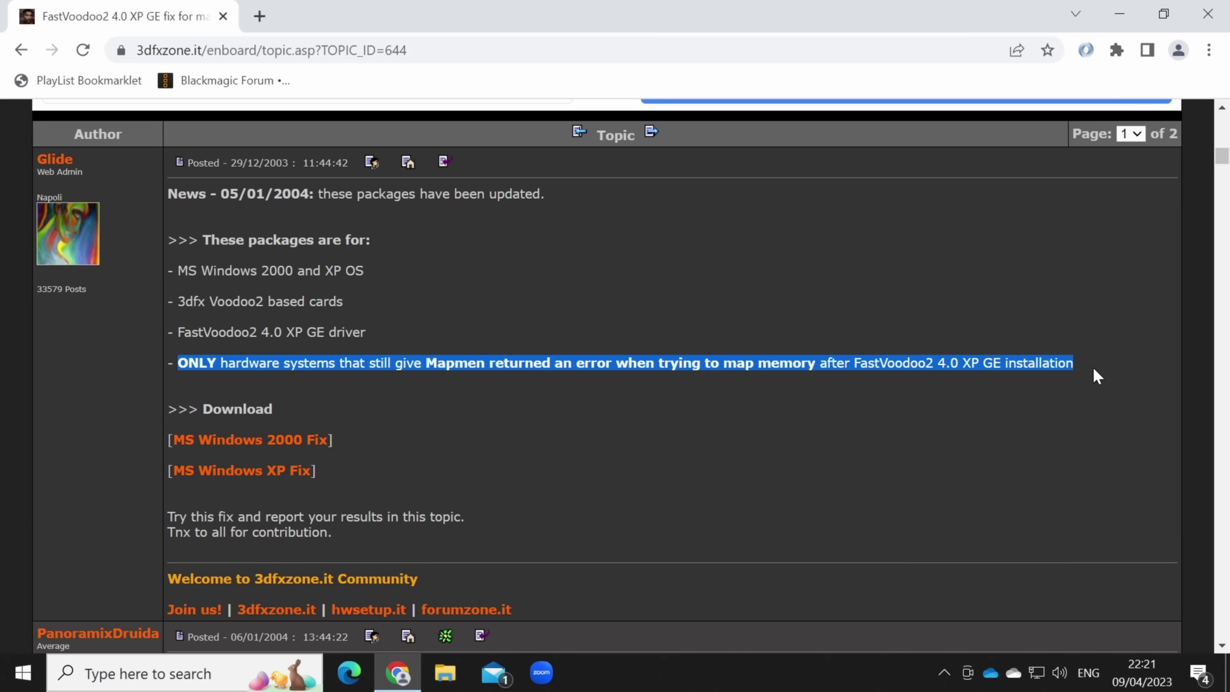
{"action": "left_click", "coordinate": [758, 434]}
{"action": "right_click", "coordinate": [277, 473]}
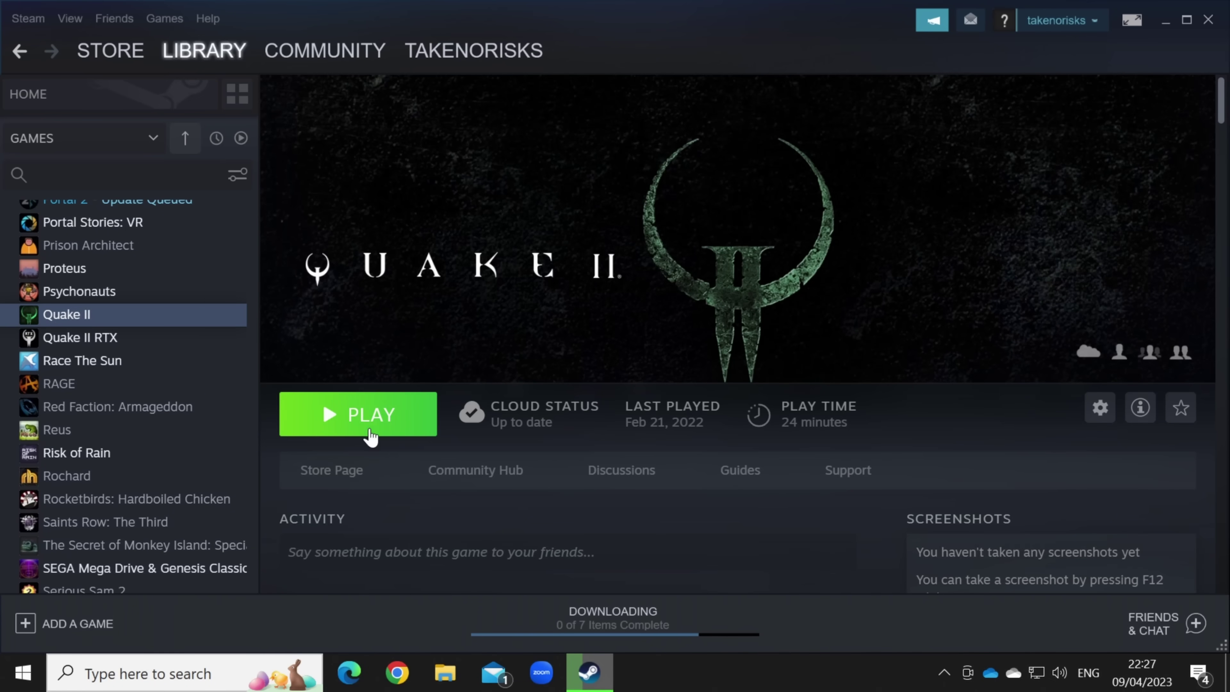
Launch Quake II from the Steam library and change its video mode resolution
{"action": "left_click", "coordinate": [406, 414]}
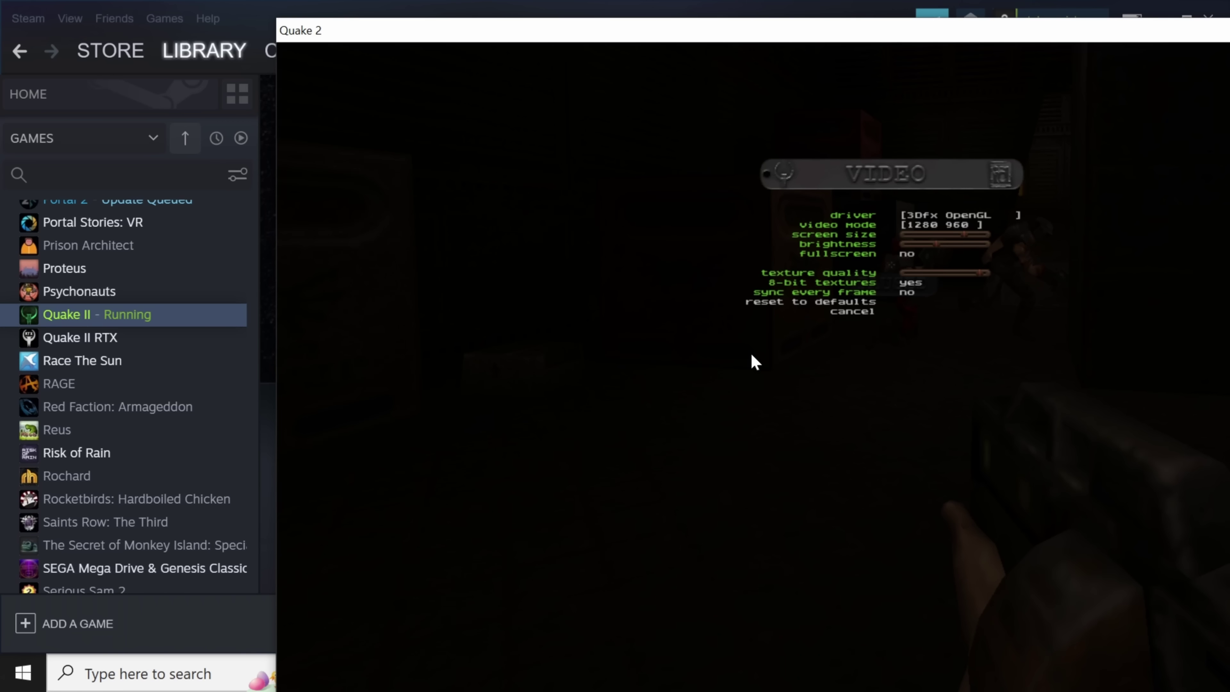
{"action": "key", "text": "Left"}
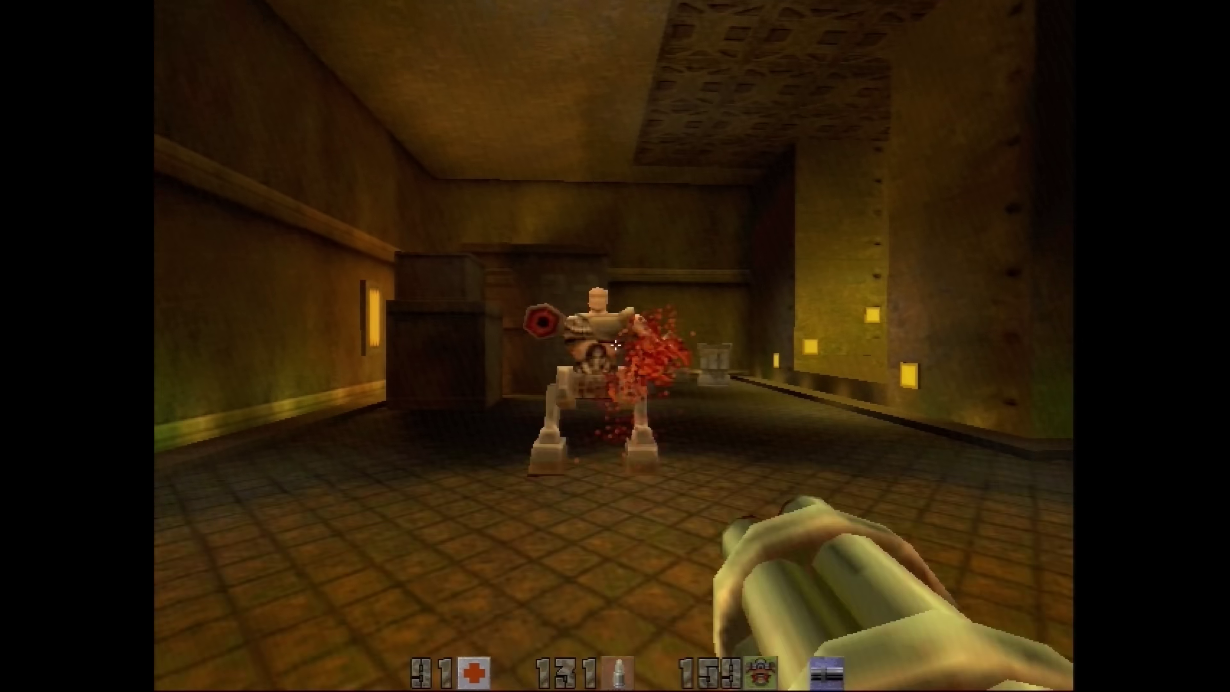
Empty the chaingun at the enemy, then railgun the ledge enemy and those in the next room
{"action": "left_click_drag", "start_coordinate": [615, 345], "coordinate": [615, 345]}
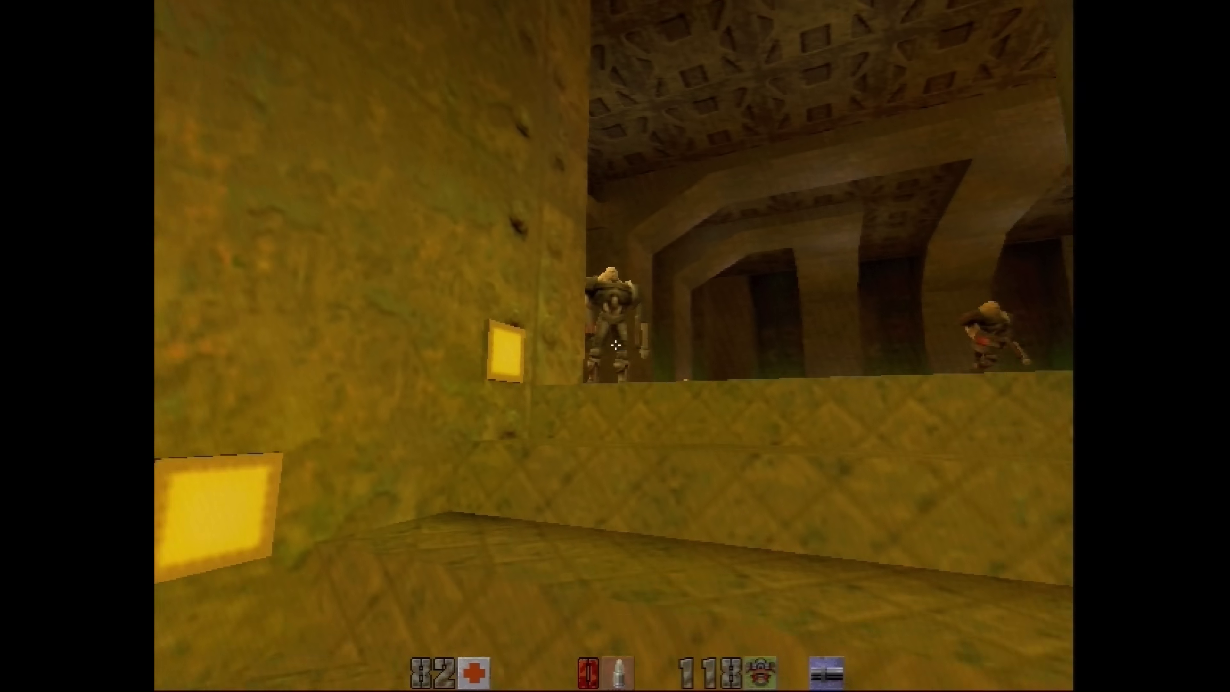
{"action": "left_click", "coordinate": [615, 345]}
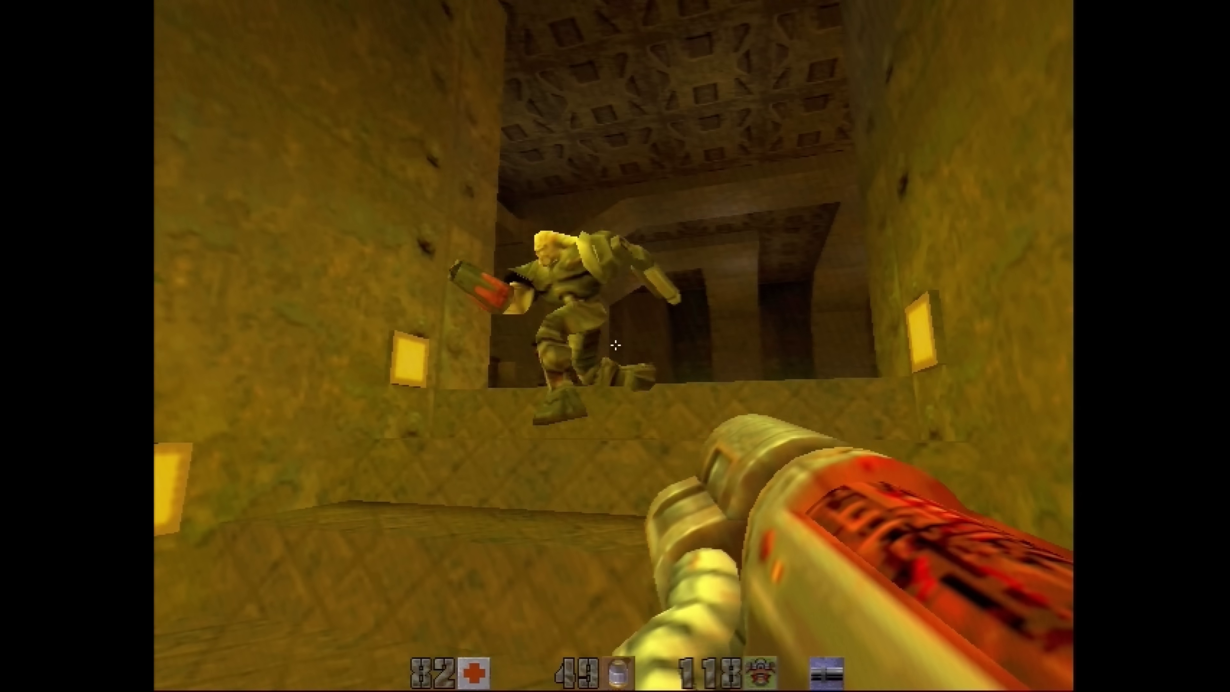
{"action": "left_click", "coordinate": [615, 345]}
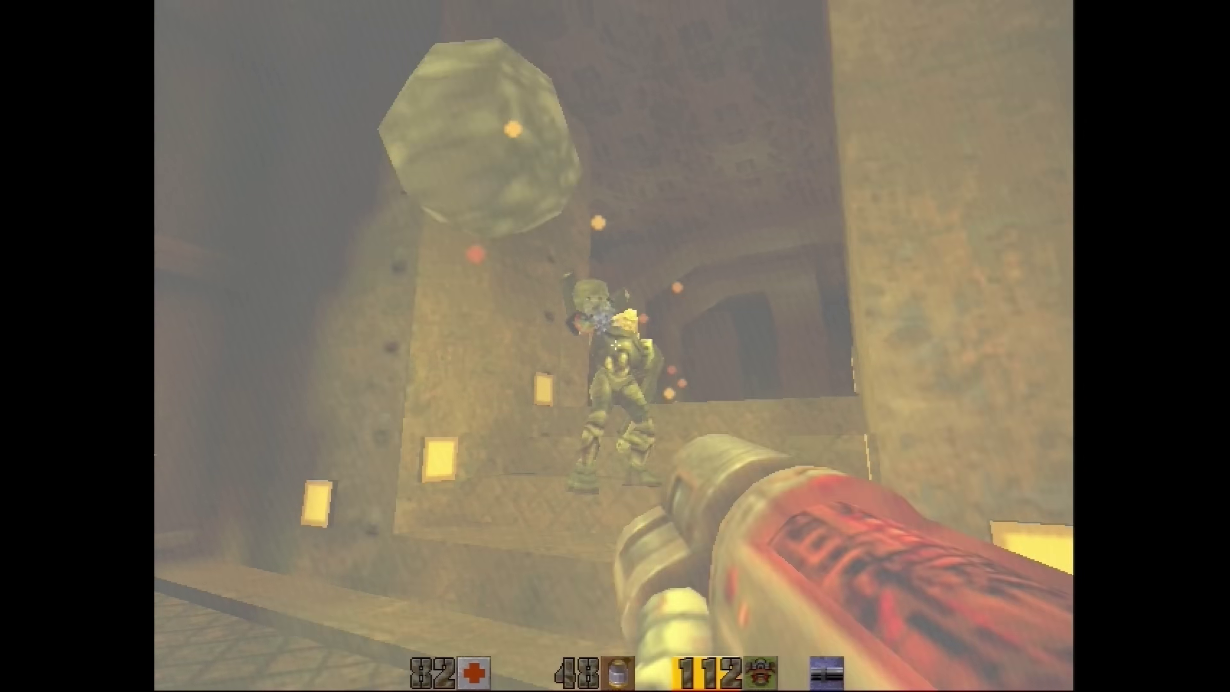
{"action": "left_click", "coordinate": [615, 345]}
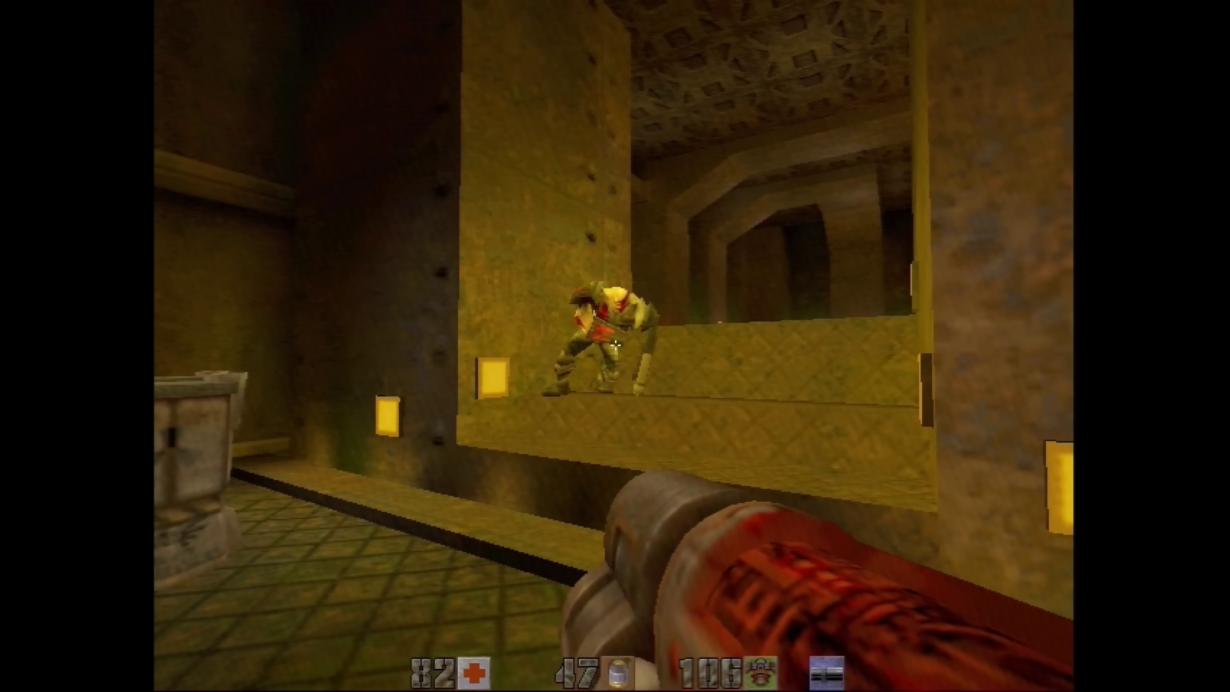
{"action": "left_click", "coordinate": [615, 345]}
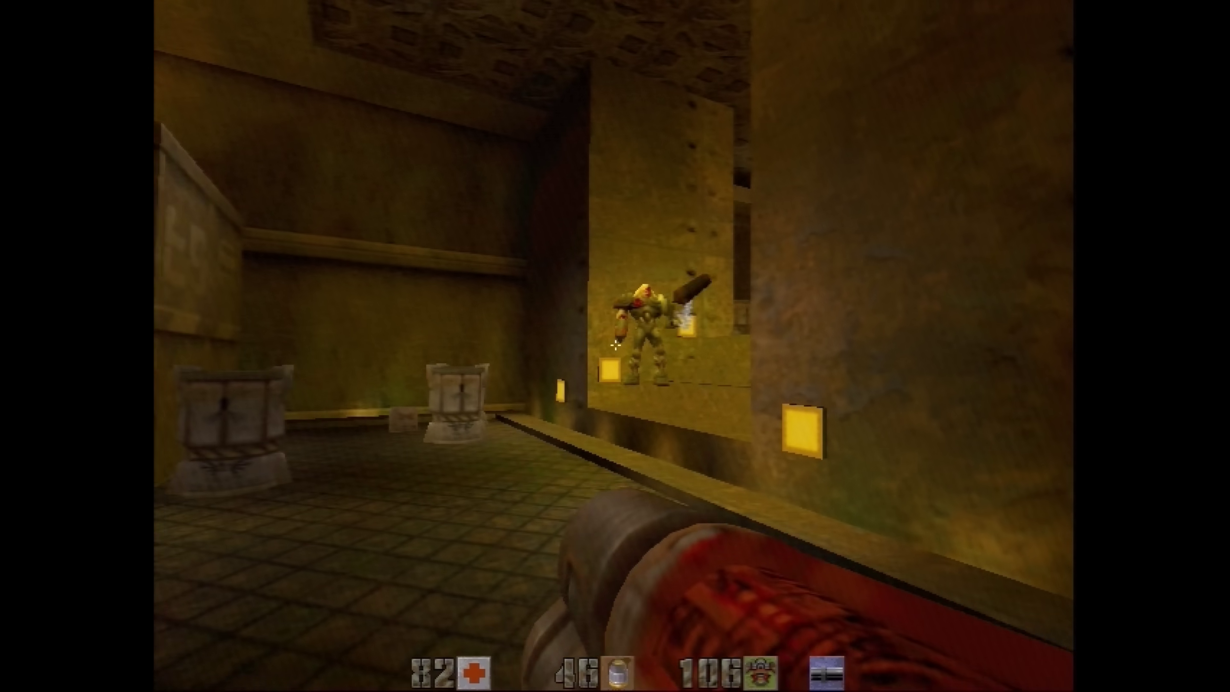
{"action": "left_click", "coordinate": [615, 345]}
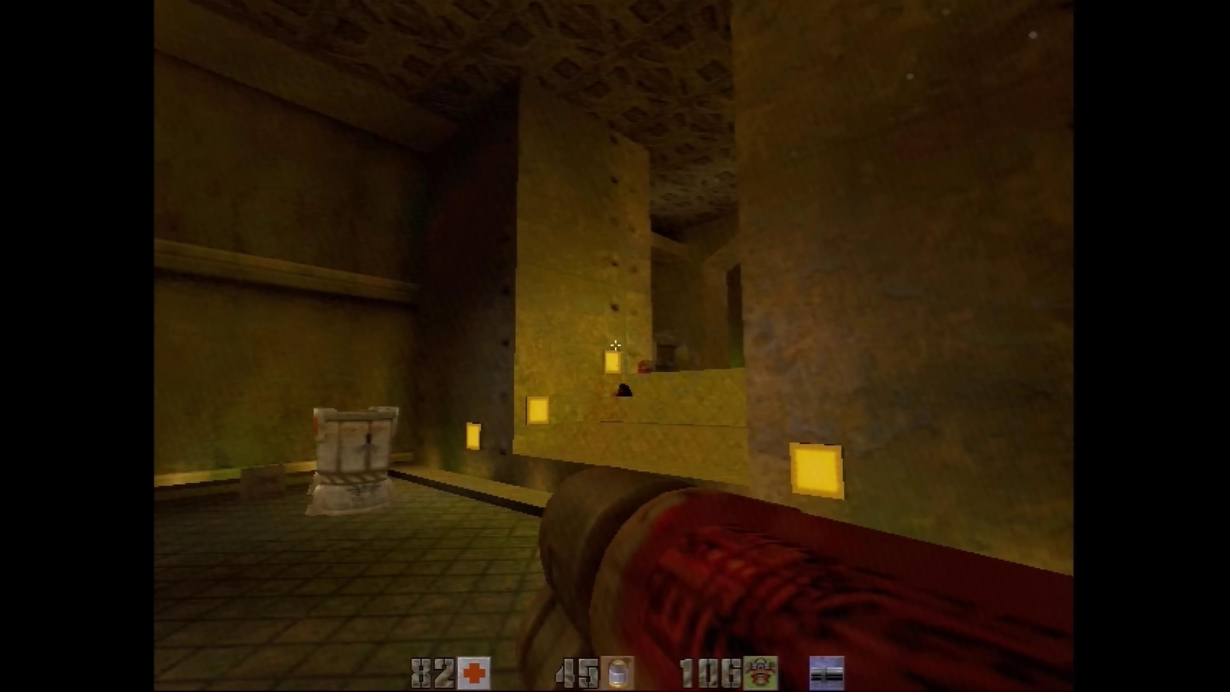
{"action": "left_click", "coordinate": [615, 345]}
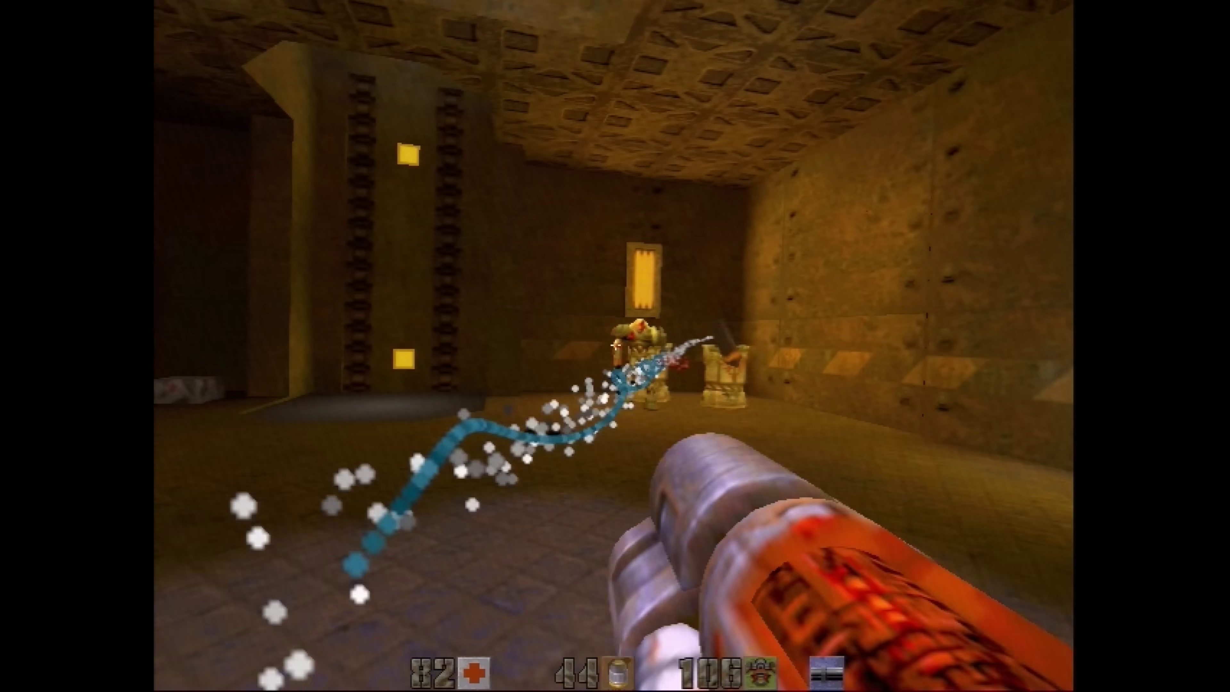